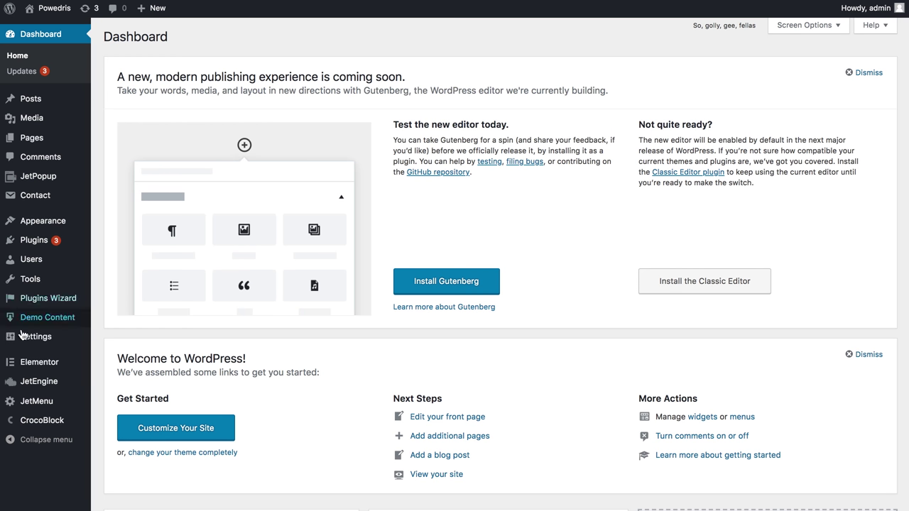
- Create a new JetEngine meta box named Repeater Table
mouse_move(34, 381)
left_click(125, 448)
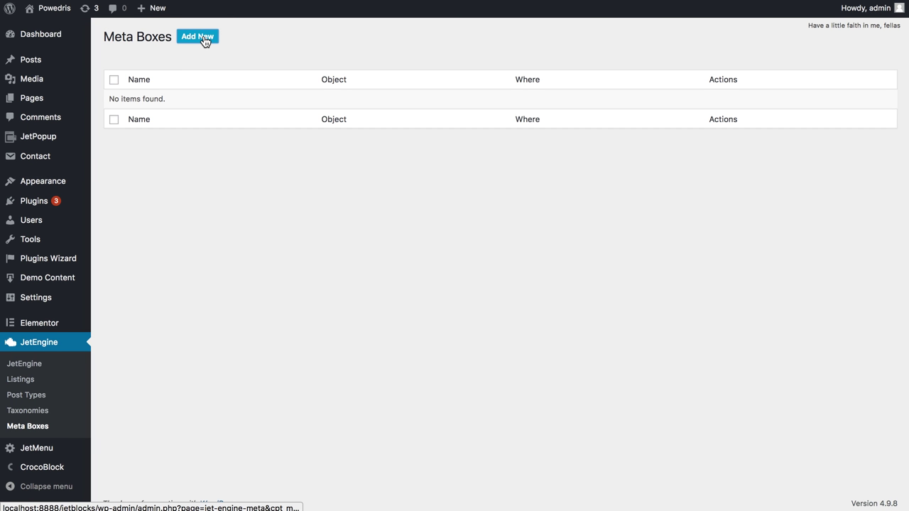
left_click(205, 40)
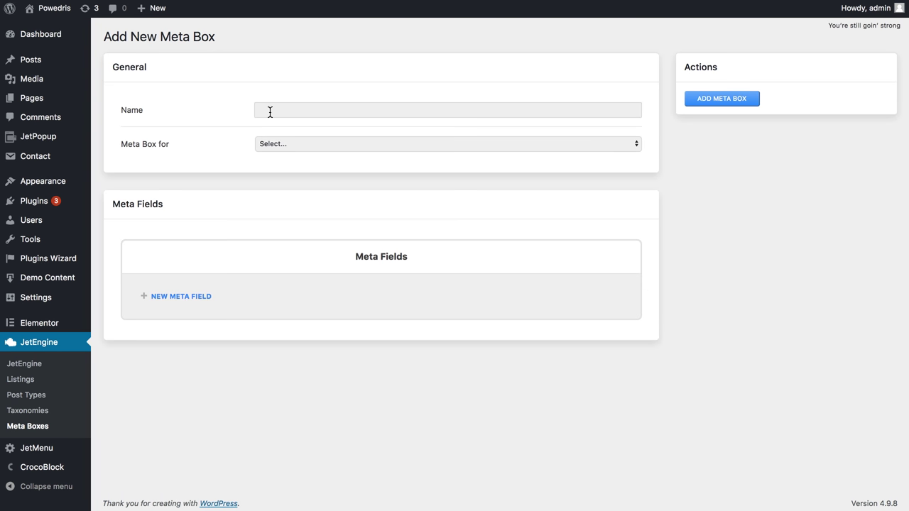
left_click(270, 112)
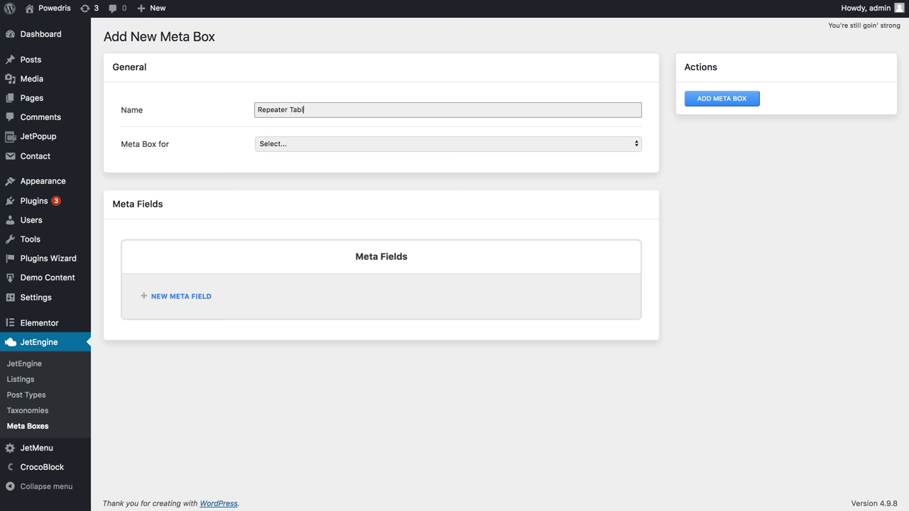
- Attach the meta box to Post, limited to the Posts type, and add a first meta field
left_click(307, 143)
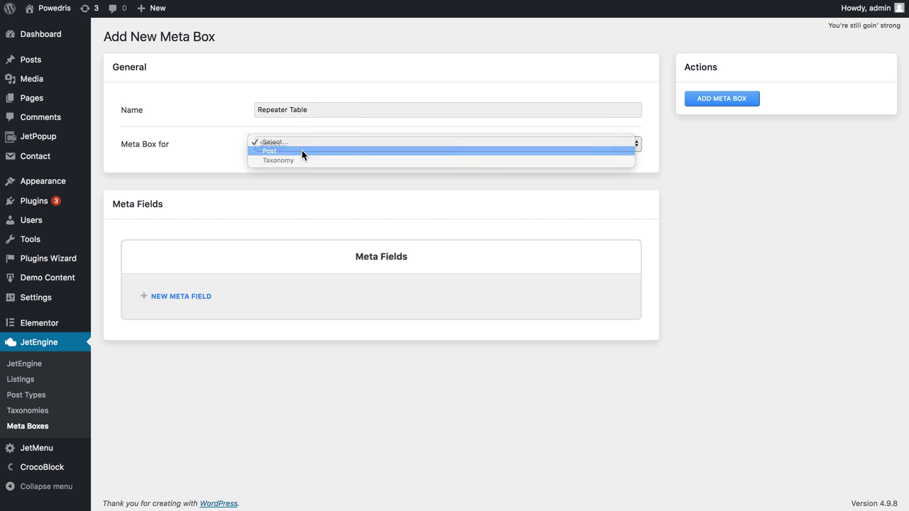
left_click(301, 149)
left_click(291, 179)
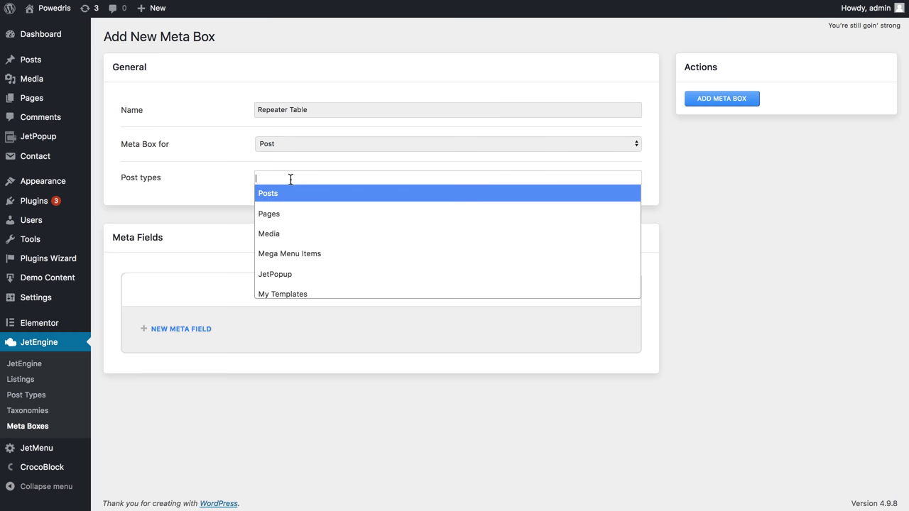
left_click(281, 204)
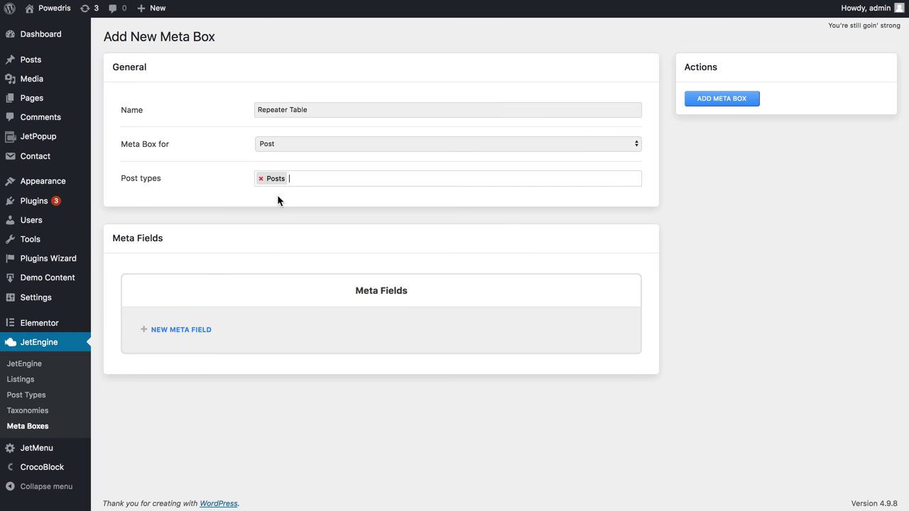
left_click(184, 330)
- Name the meta field Repeater with ID repeater and set its type to Repeater
left_click(253, 376)
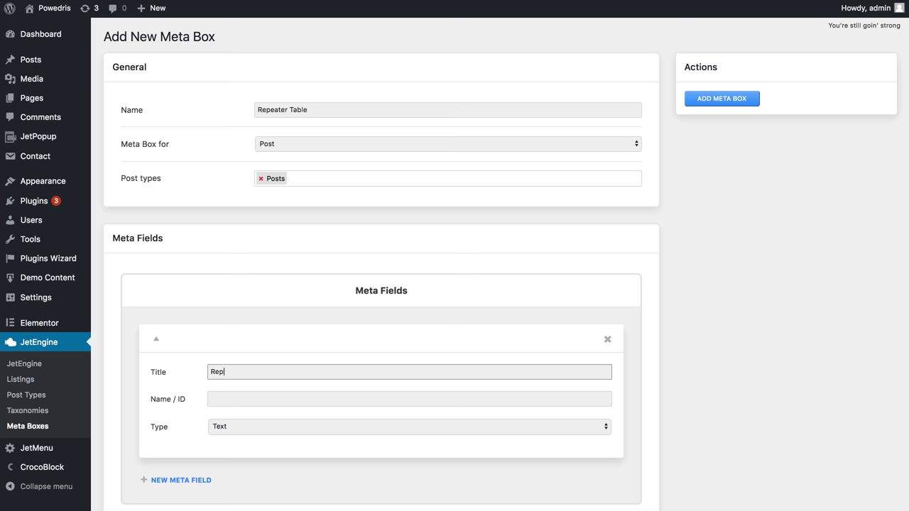
scroll(348, 372, "down", 2)
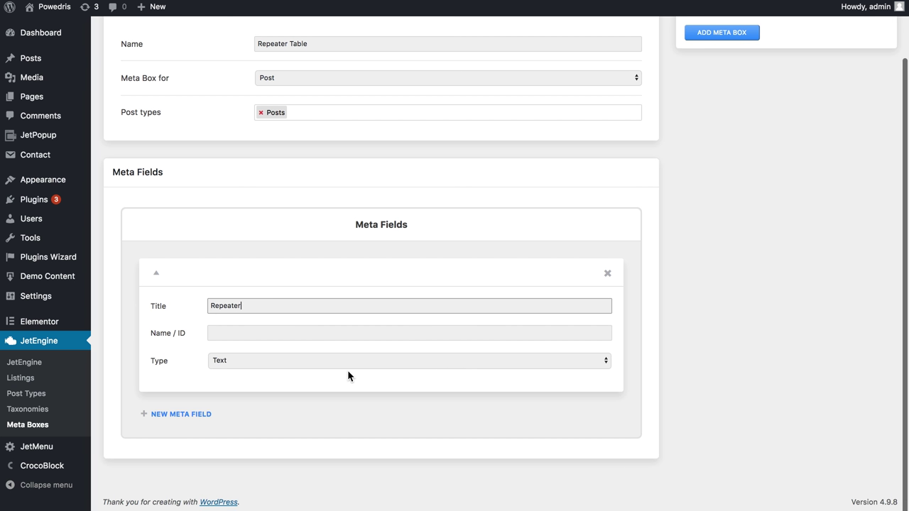
left_click(325, 334)
type("repe")
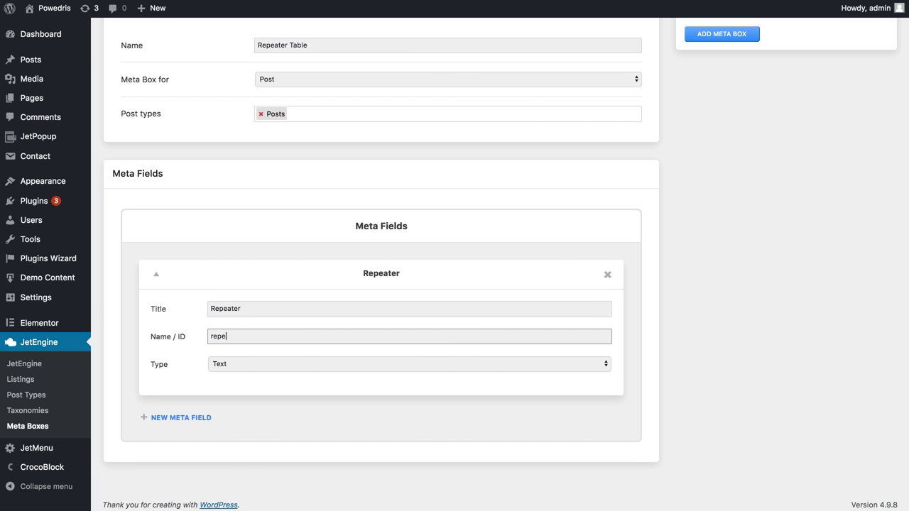
type("ater")
scroll(226, 335, "down", 1)
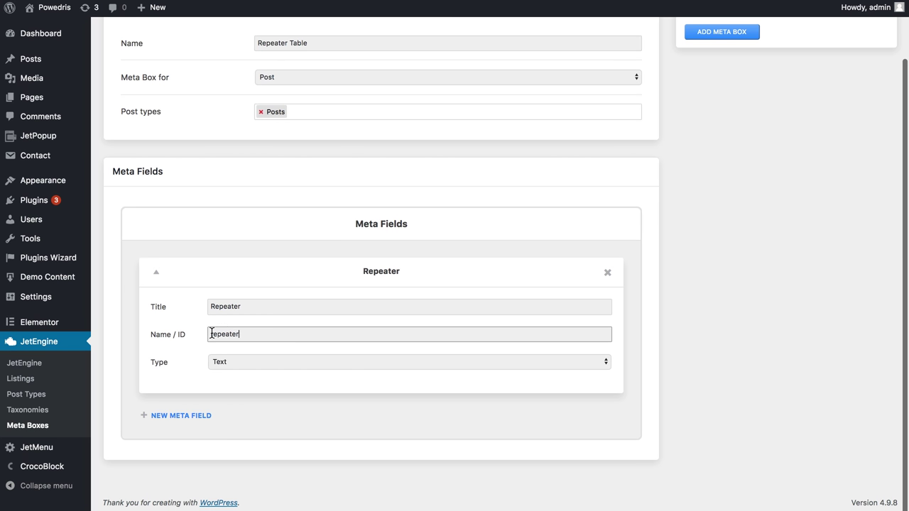
left_click(232, 363)
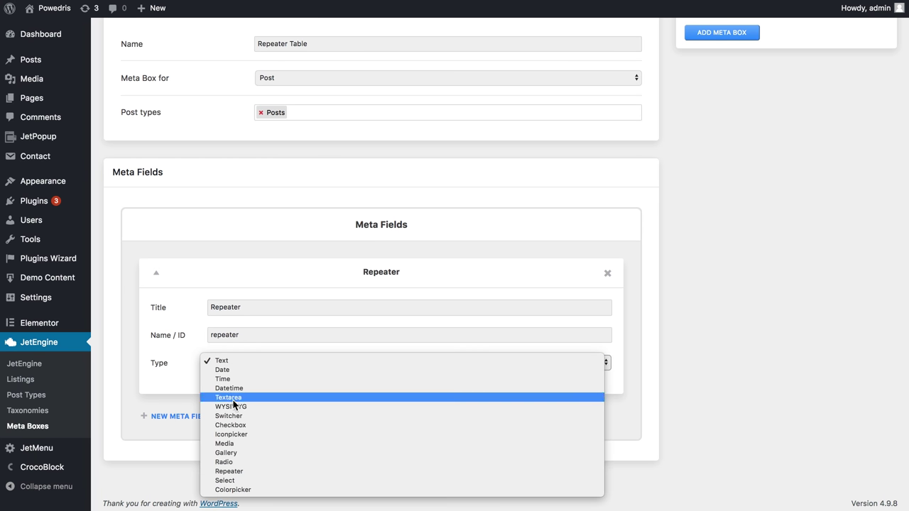
left_click(230, 472)
- Add a Company subfield with ID company to the repeater
scroll(277, 412, "down", 2)
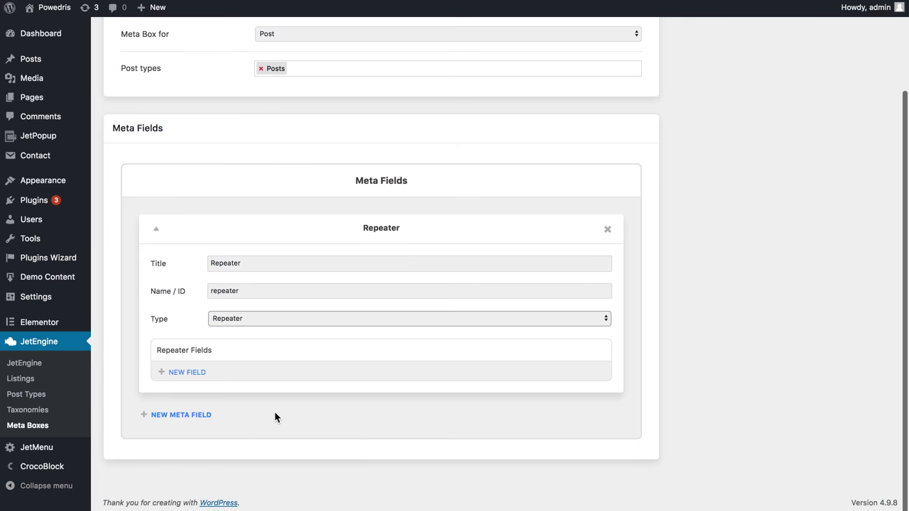
left_click(185, 373)
scroll(289, 367, "down", 2)
scroll(287, 361, "down", 1)
left_click(262, 348)
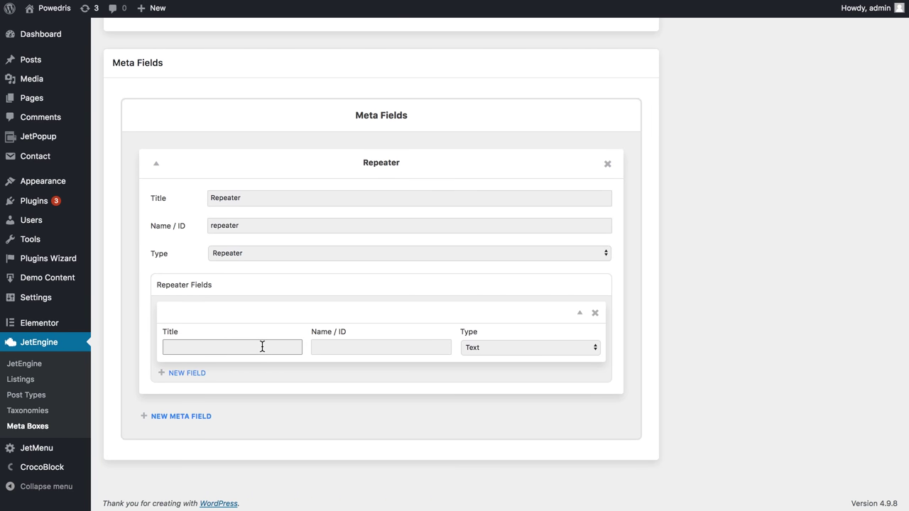
type("Company")
left_click(405, 354)
type("company")
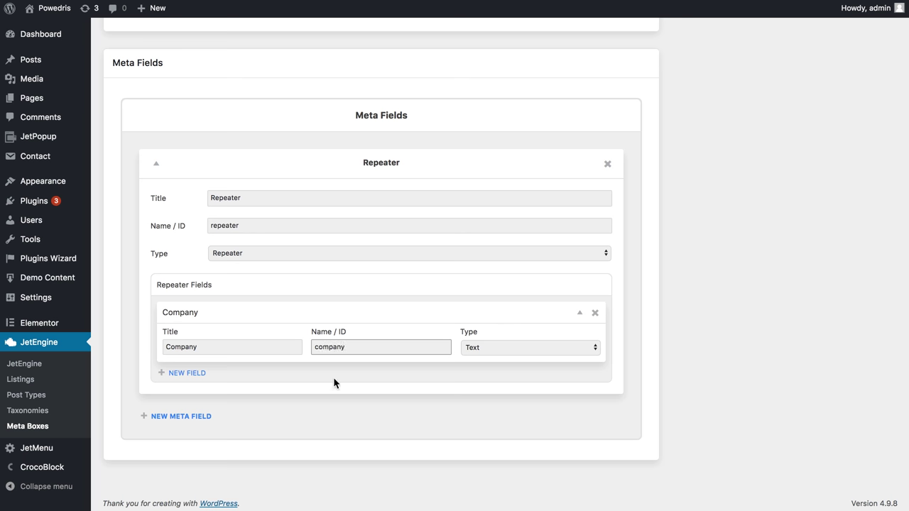
- Add a Contact subfield with ID contact, then save the meta box
left_click(189, 373)
left_click(191, 411)
type("Contact")
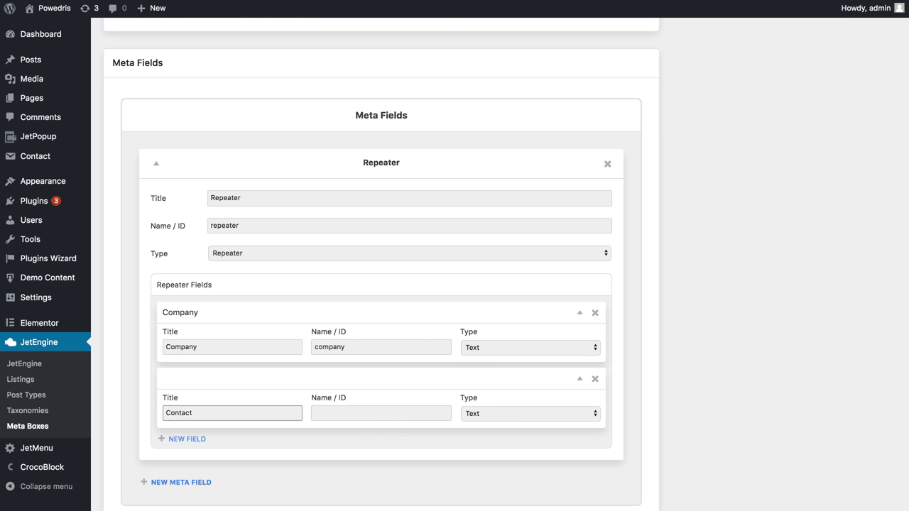
left_click(333, 413)
type("contact")
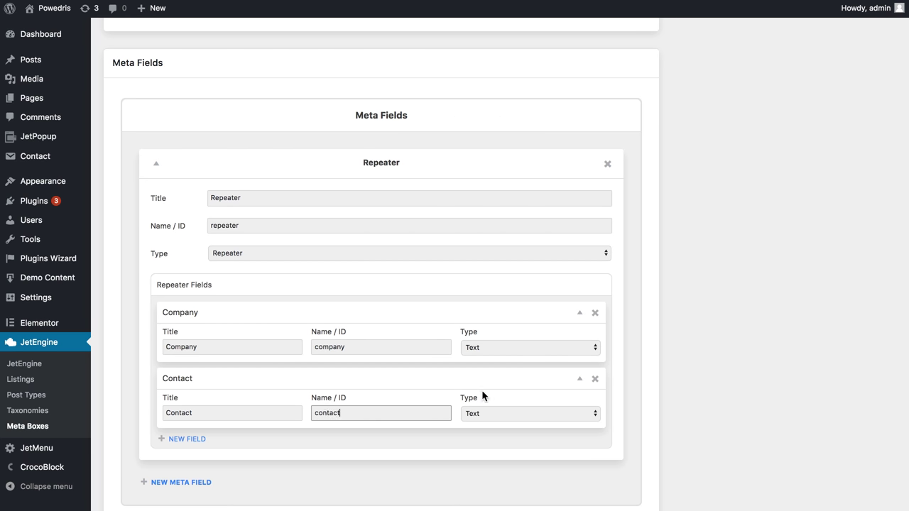
scroll(482, 390, "down", 3)
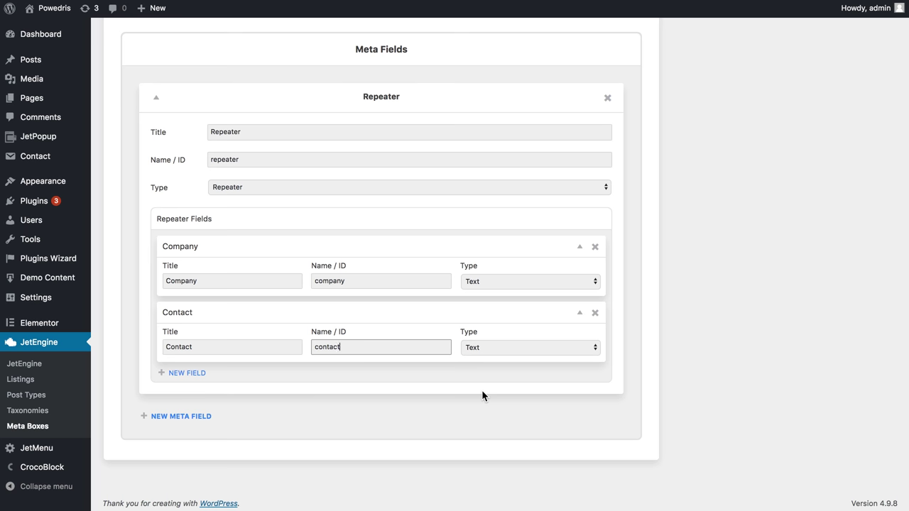
scroll(483, 393, "up", 10)
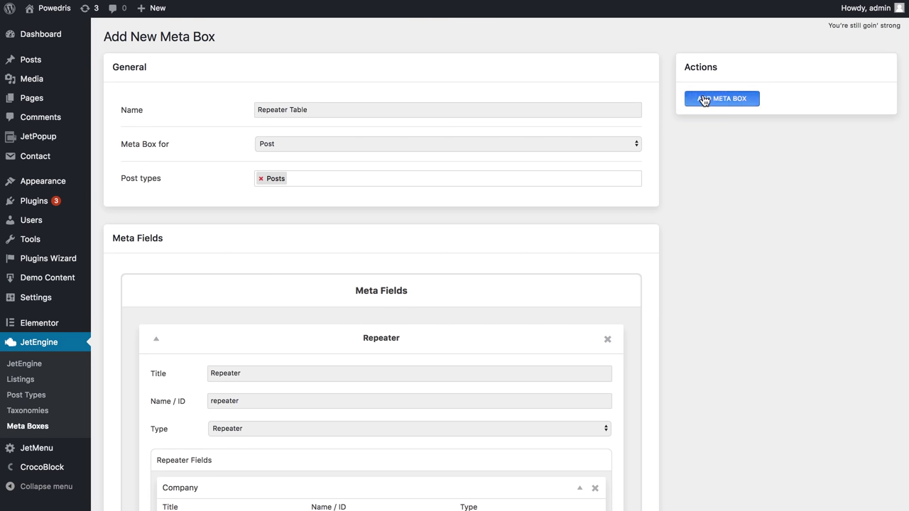
left_click(705, 100)
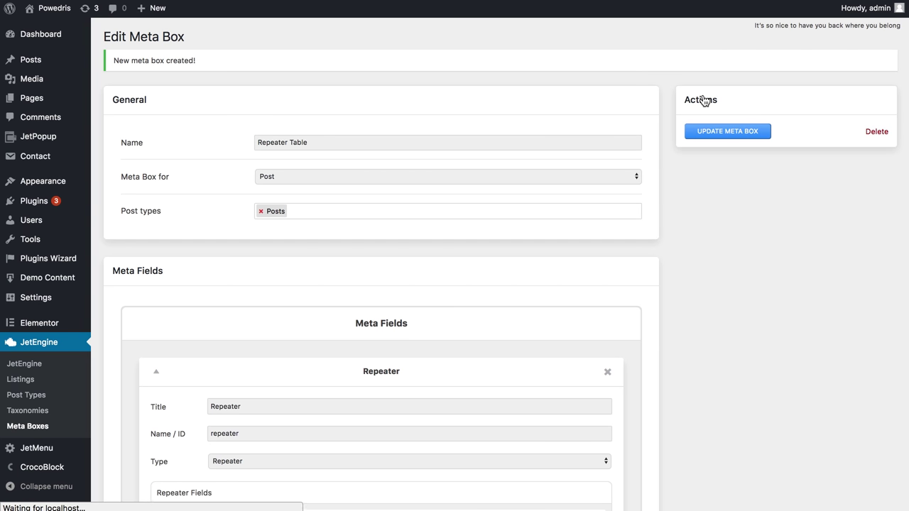
- From All Posts, edit 'How to Wear Yellow: 10 Street Style Looks To Celebrate Spring'
mouse_move(59, 65)
left_click(107, 65)
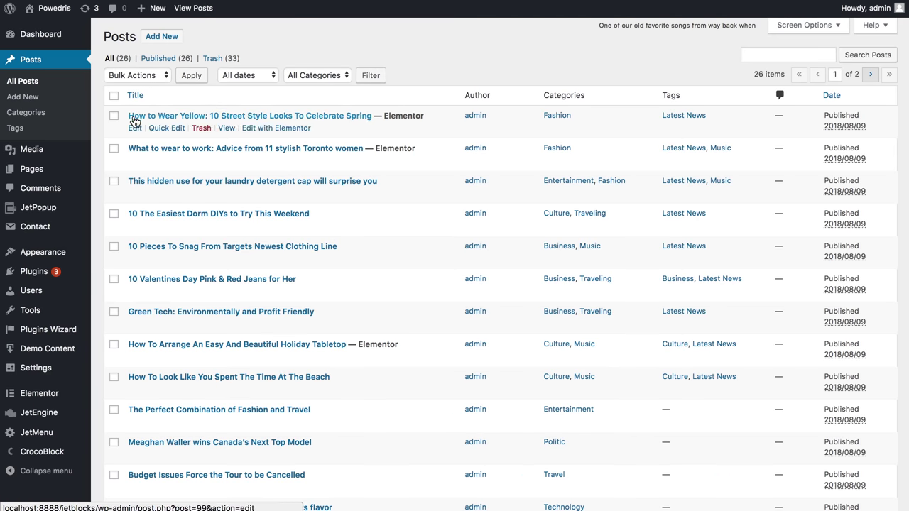
left_click(134, 130)
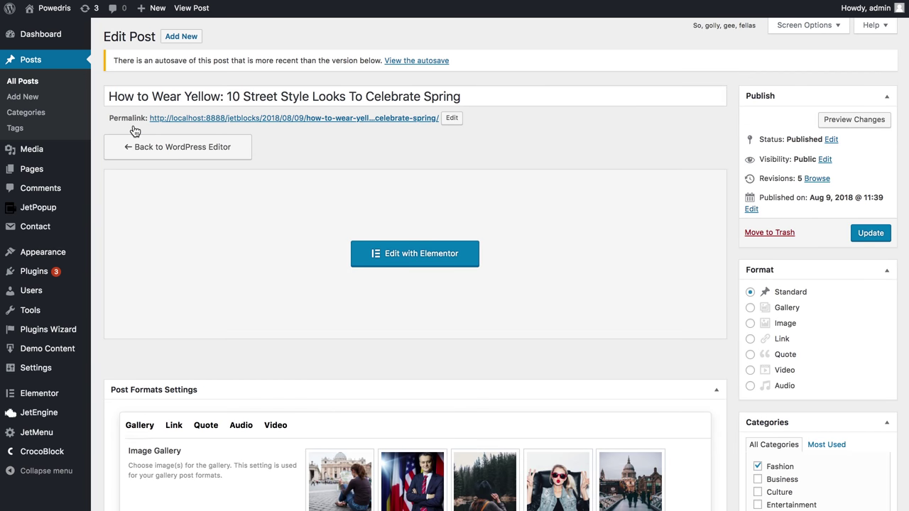
- Fill the first repeater item with company TechInvest and its contact e-mail
scroll(295, 236, "down", 7)
scroll(295, 231, "down", 3)
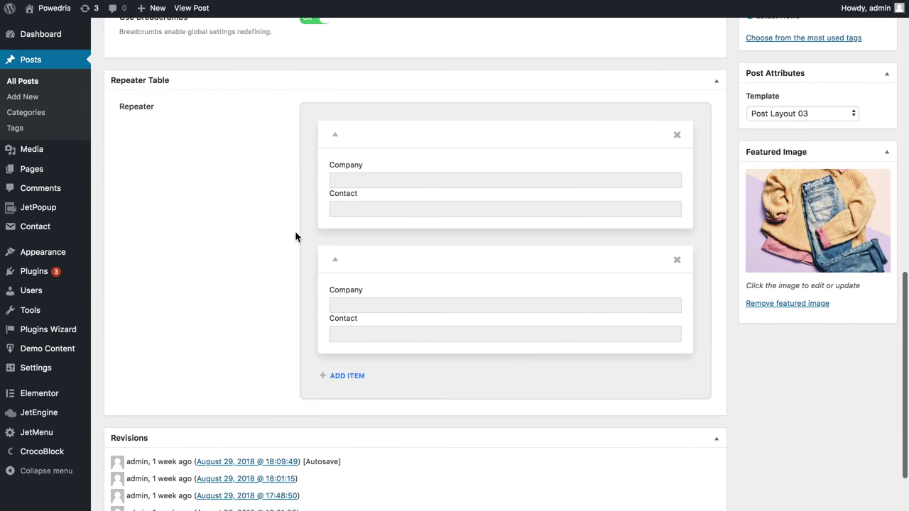
scroll(295, 231, "up", 1)
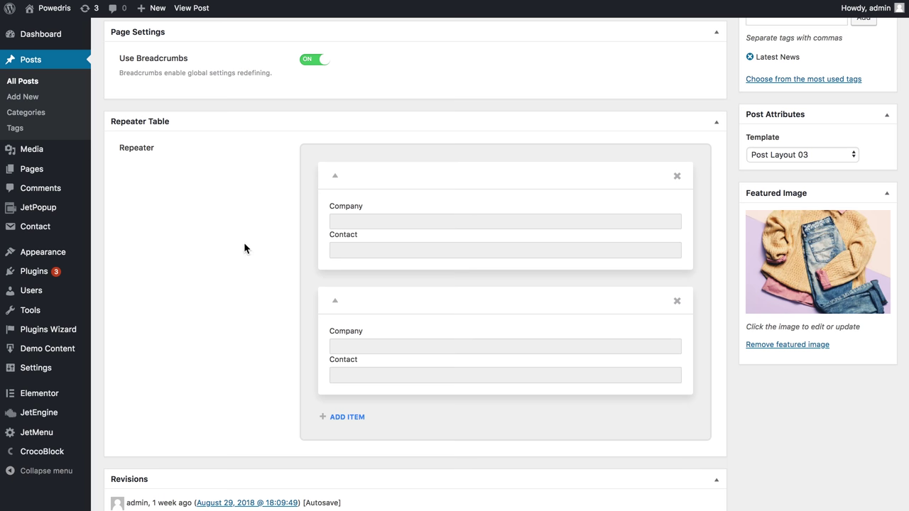
scroll(243, 245, "down", 1)
left_click(334, 175)
type("TechInvest")
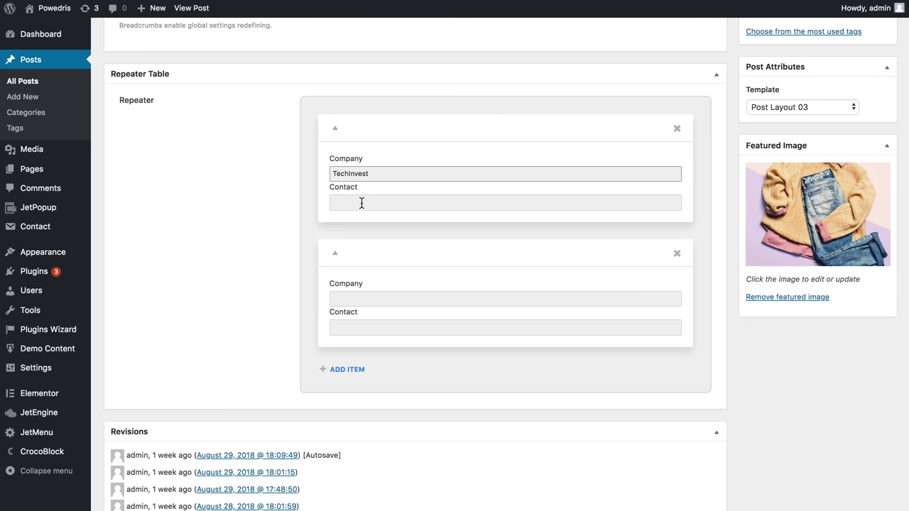
left_click(362, 203)
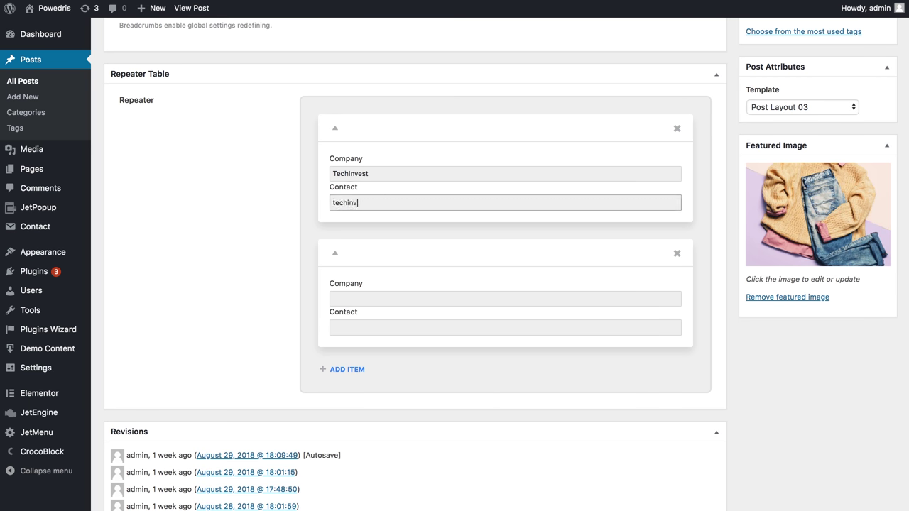
- Fill the second item with company MonsterInc and its contact e-mail
left_click(365, 299)
type("Monster")
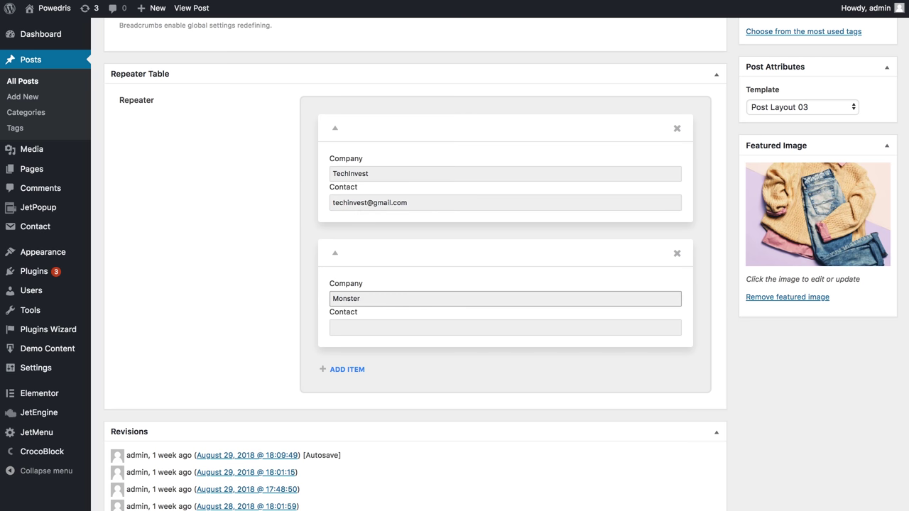
type("Inc")
scroll(383, 304, "down", 2)
left_click(384, 286)
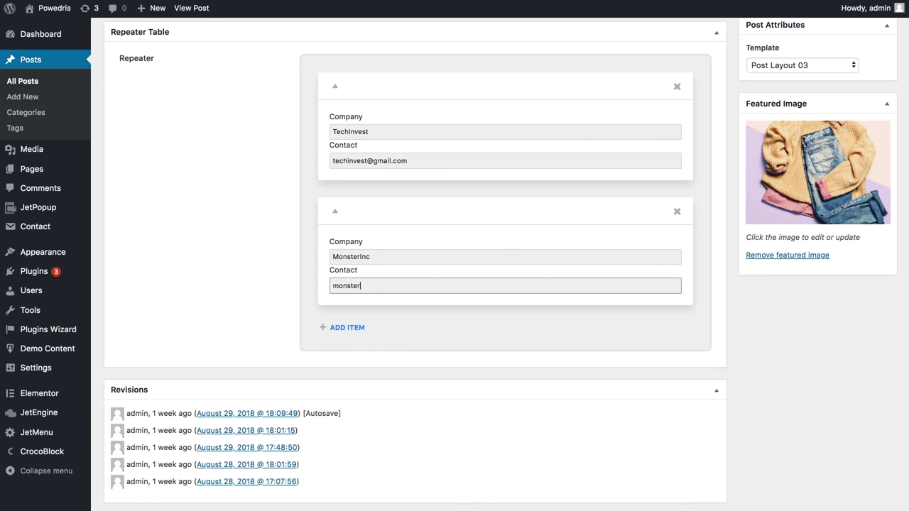
- Add a third item with company TechWorld and its contact e-mail
left_click(347, 327)
scroll(353, 327, "down", 2)
left_click(361, 311)
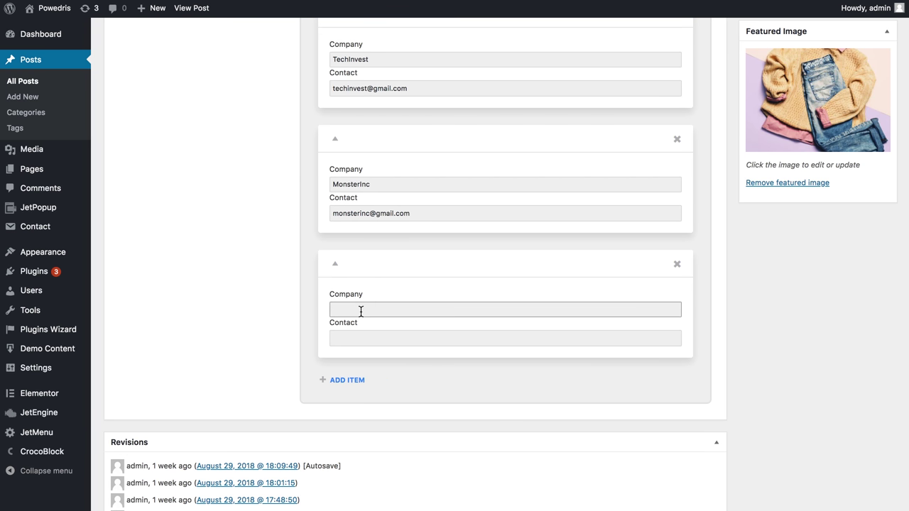
type("TechWorld")
left_click(361, 345)
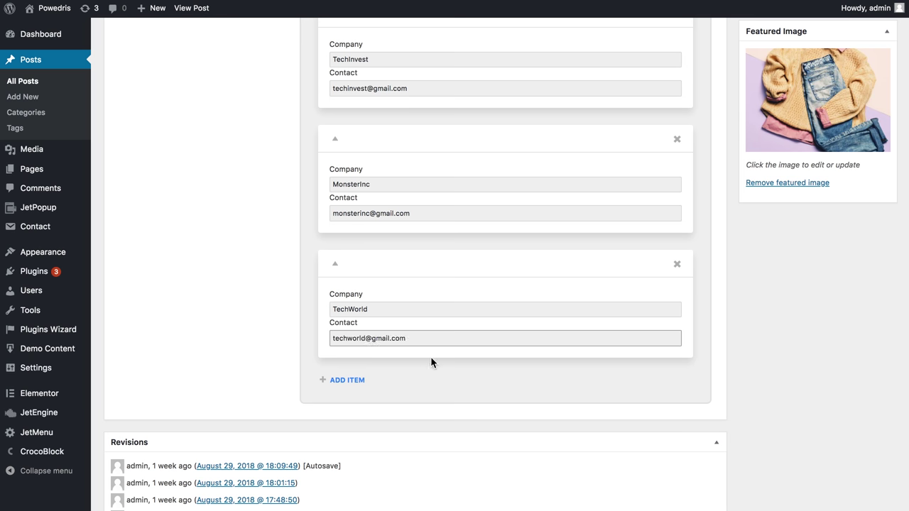
- Update the post, then open it in the Elementor editor
scroll(429, 352, "up", 15)
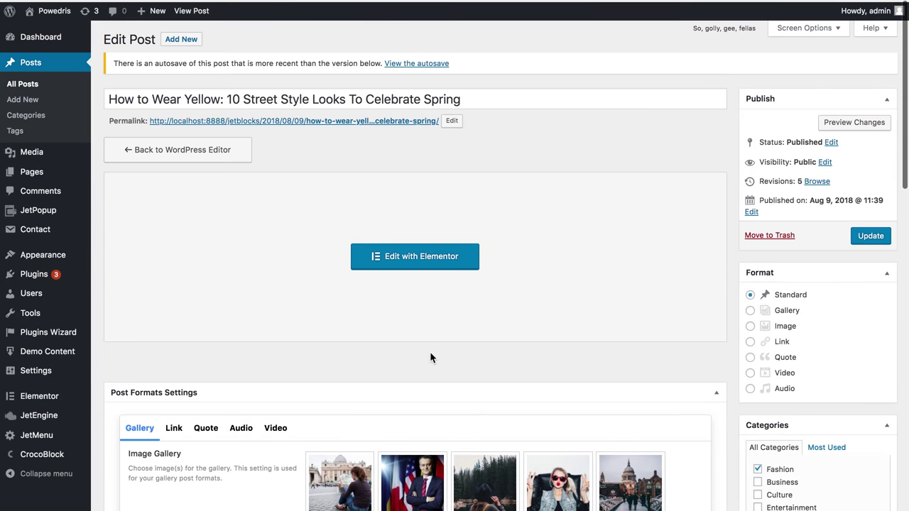
left_click(866, 234)
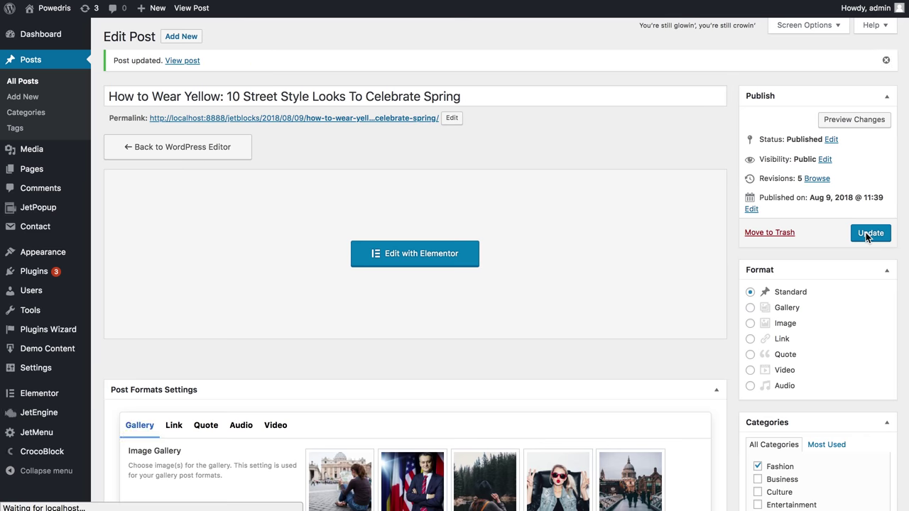
left_click(403, 263)
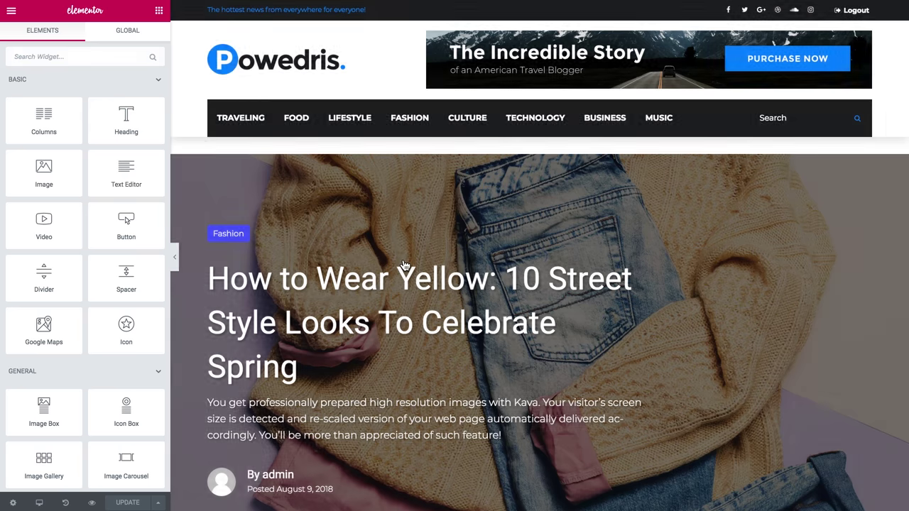
- Drag a Dynamic Repeater widget into the empty section at the end of the post
scroll(403, 266, "down", 20)
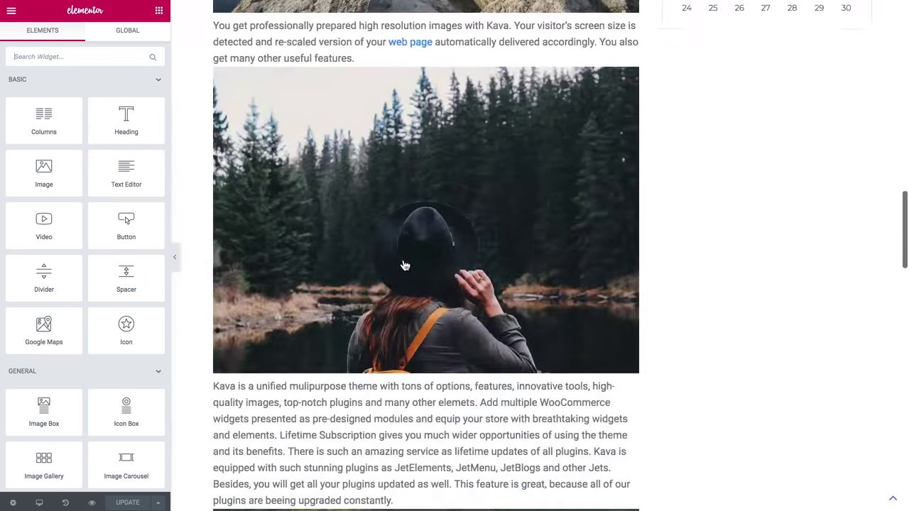
scroll(405, 266, "up", 5)
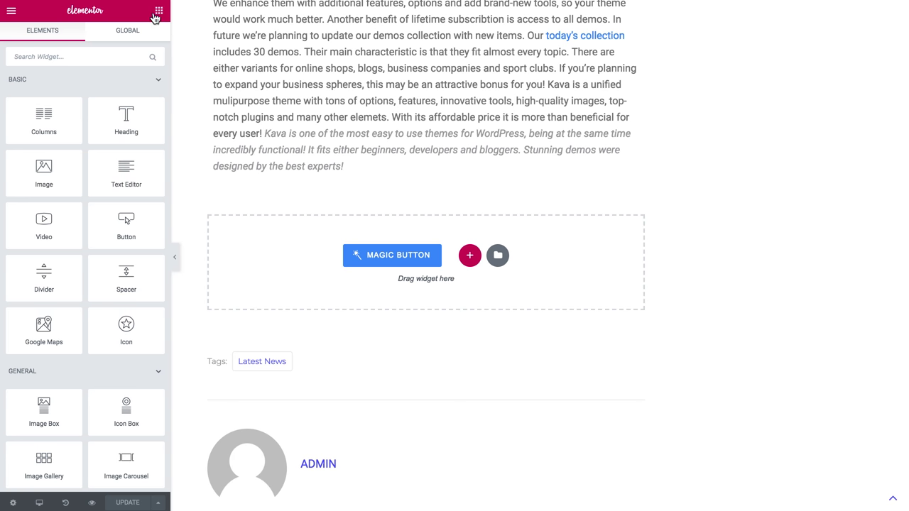
scroll(77, 146, "down", 15)
scroll(77, 147, "down", 10)
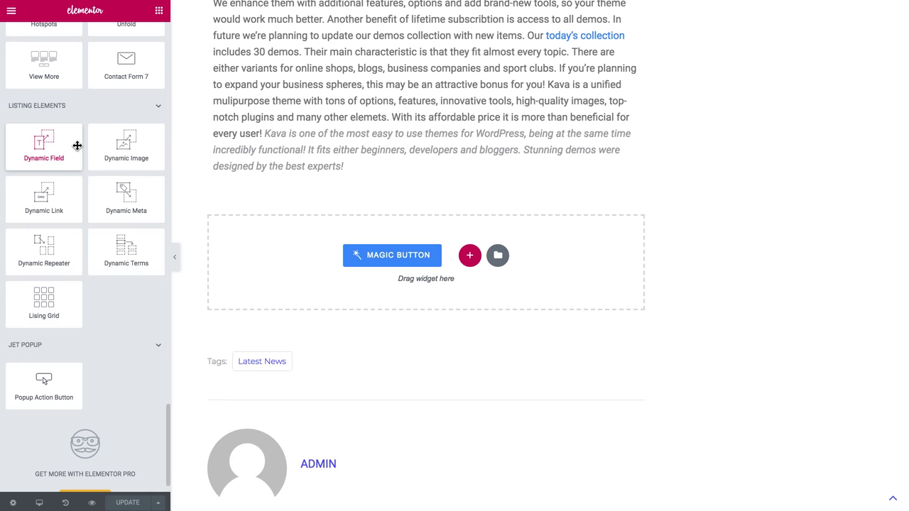
scroll(77, 147, "up", 1)
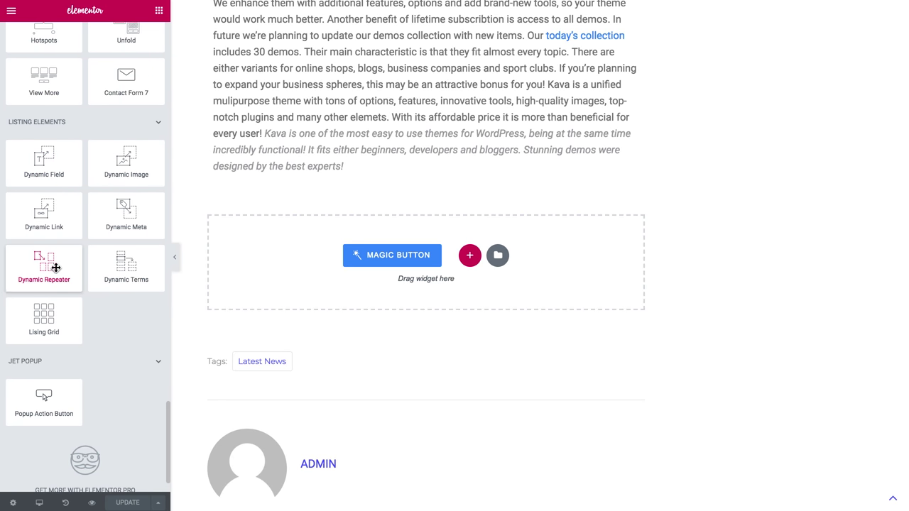
left_click_drag(31, 279, 283, 269)
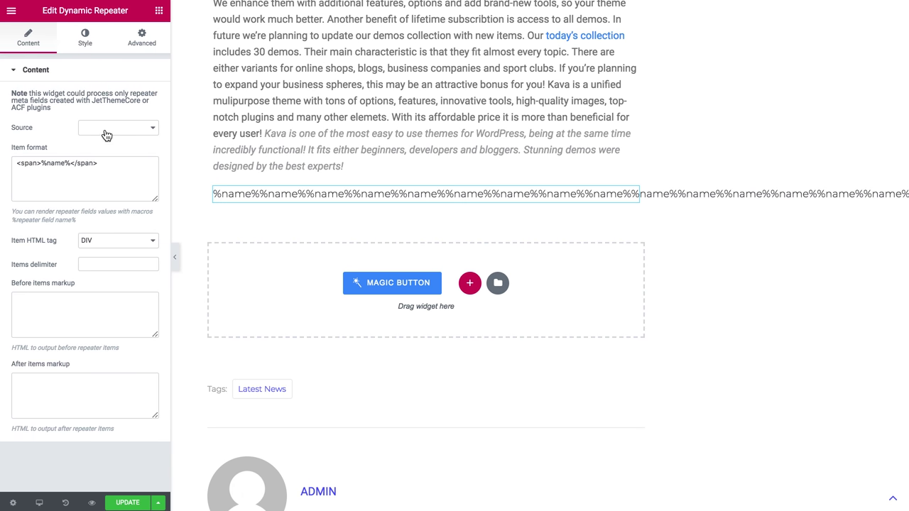
- Set the Dynamic Repeater source to Repeater and change the item macro from %name% to %company%
left_click(104, 128)
left_click(100, 126)
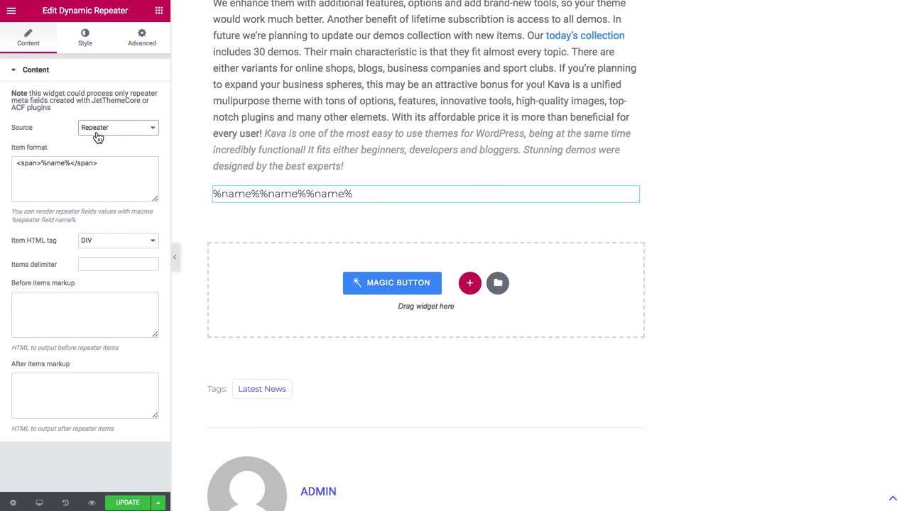
double_click(56, 166)
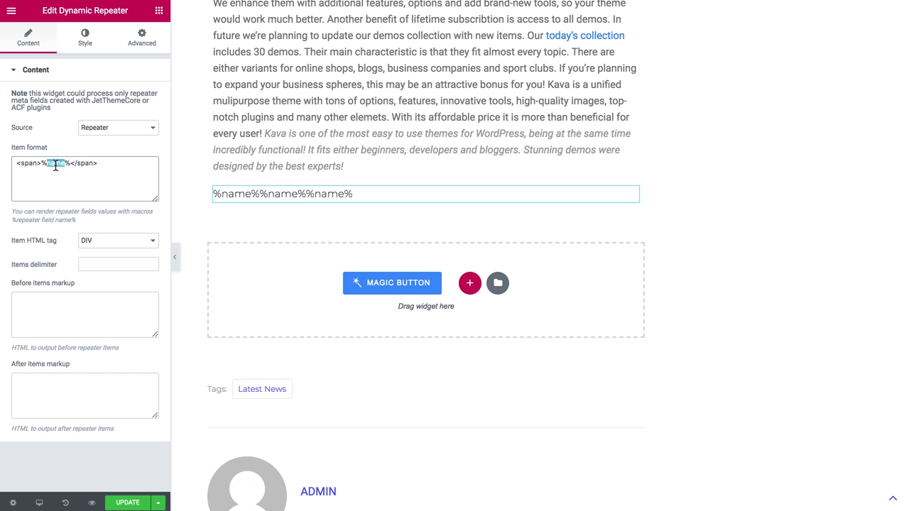
type("company")
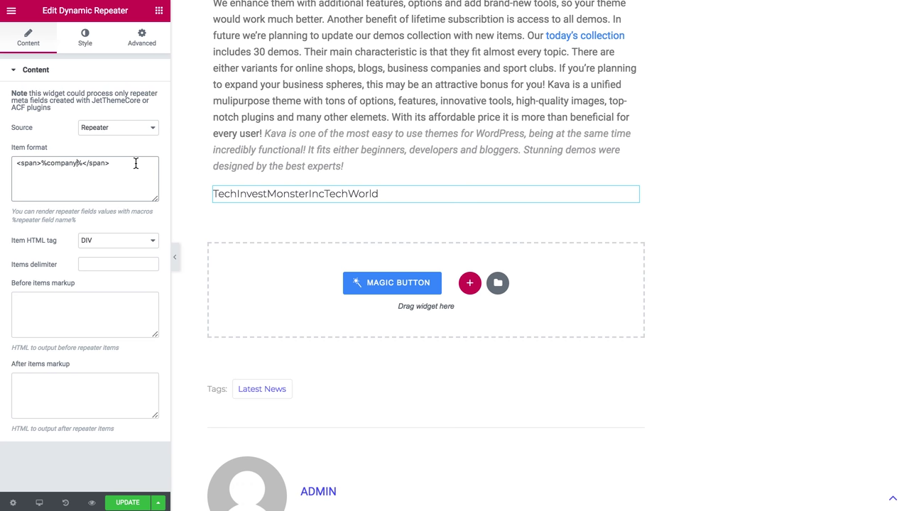
- Duplicate the item format line and change the copy's macro to %contact%
key("ctrl+a")
key("ctrl+c")
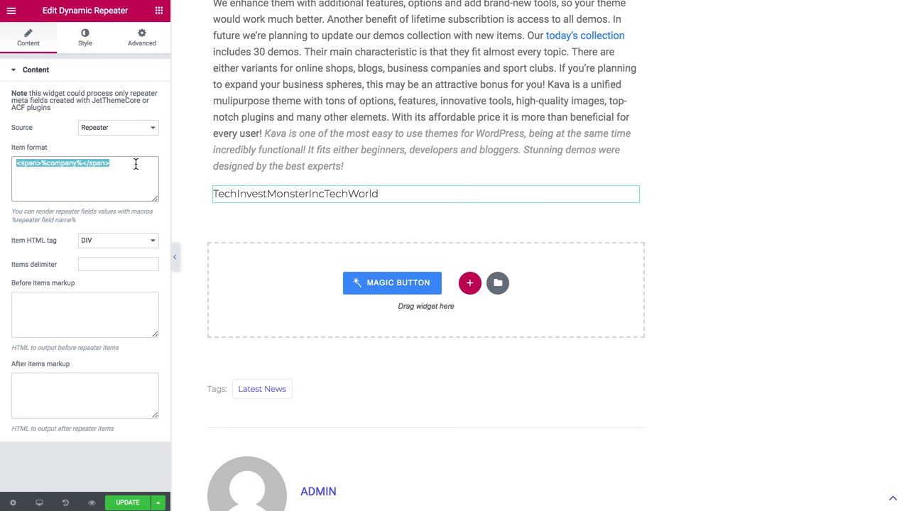
left_click(136, 164)
key("Return")
key("ctrl+v")
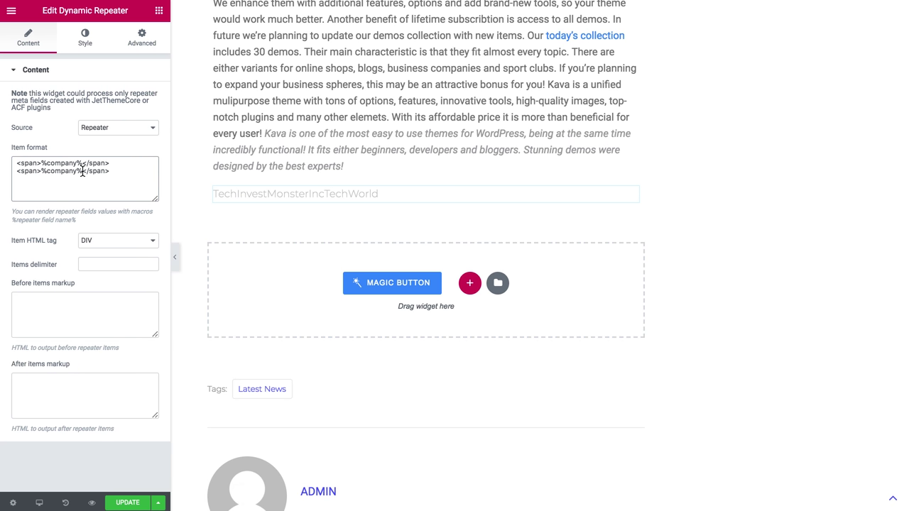
double_click(63, 171)
type("con")
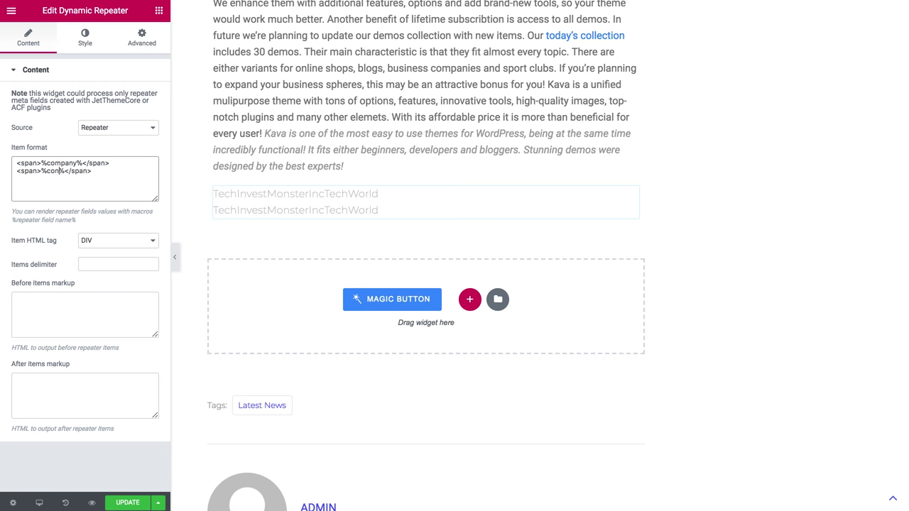
type("tact")
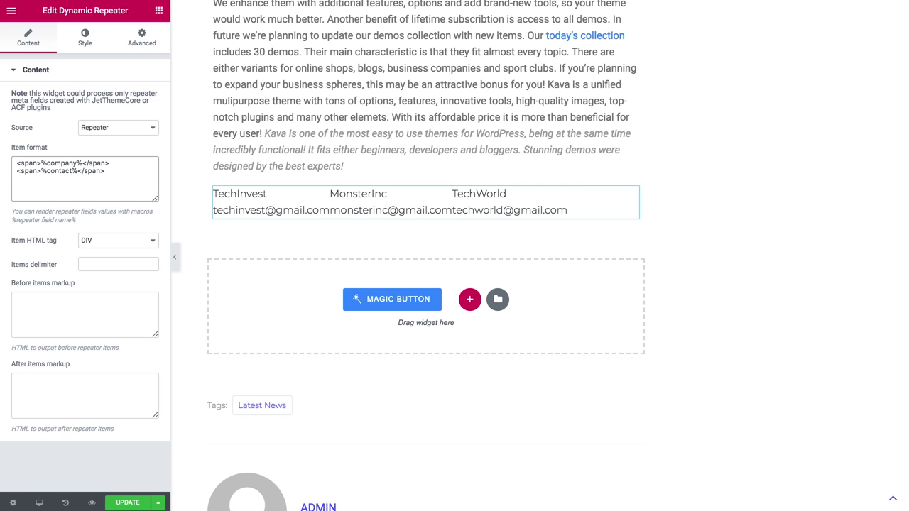
- Replace every span tag with td, giving <td>%company%</td><td>%contact%</td>
double_click(24, 162)
type("td")
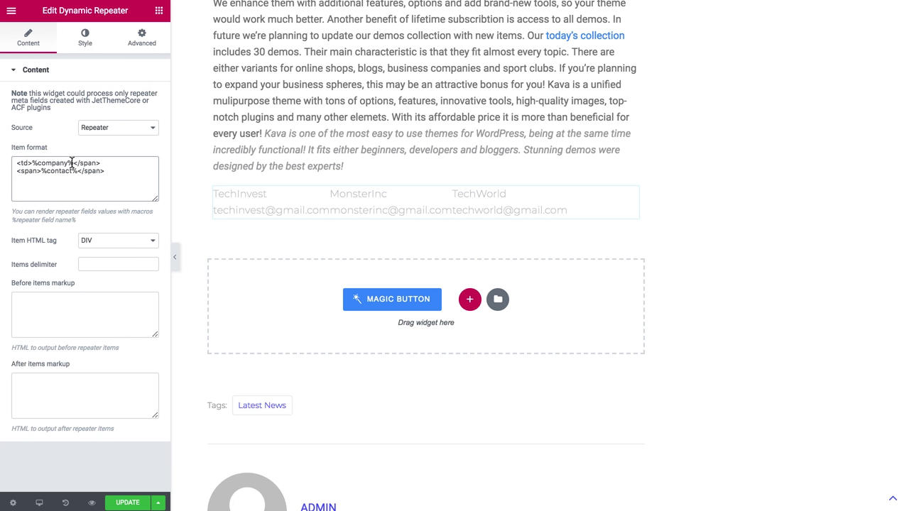
double_click(89, 163)
type("td")
double_click(23, 171)
type("td")
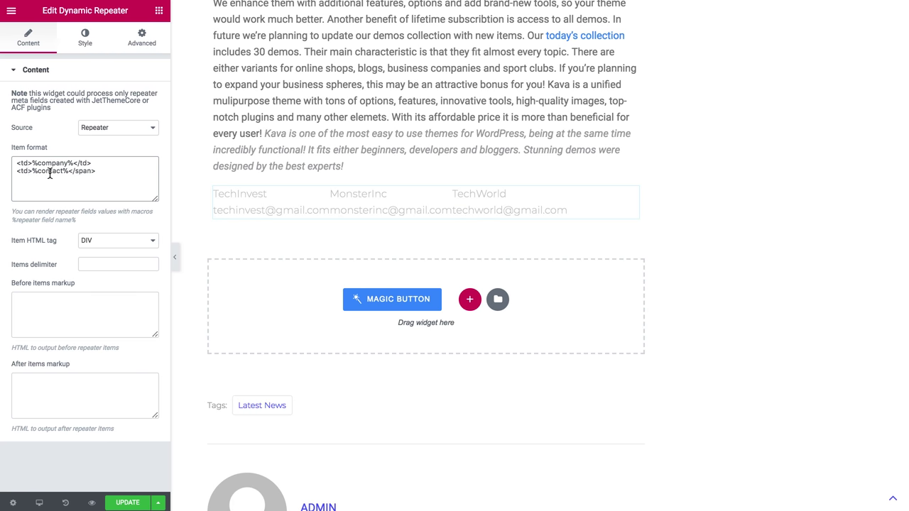
double_click(83, 171)
type("td")
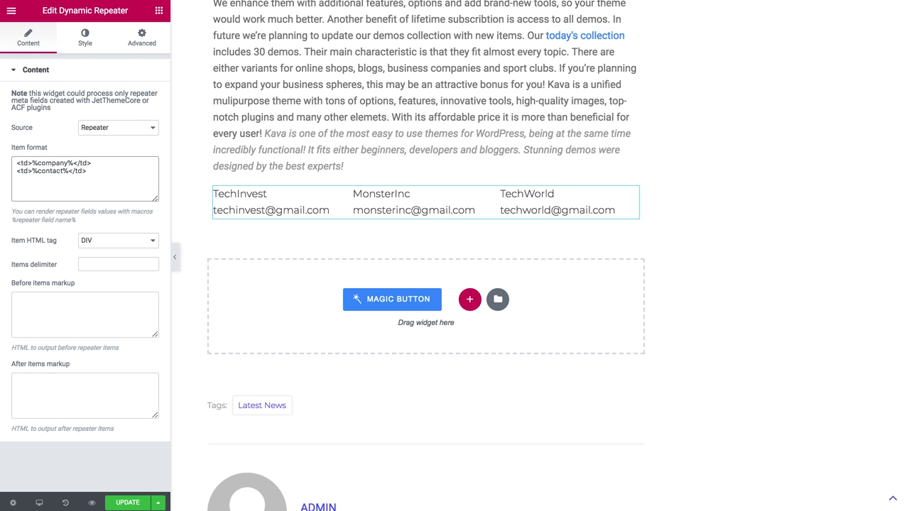
- Enter <table> as the before-items markup and </table> as the after-items markup
left_click(31, 303)
type("<>")
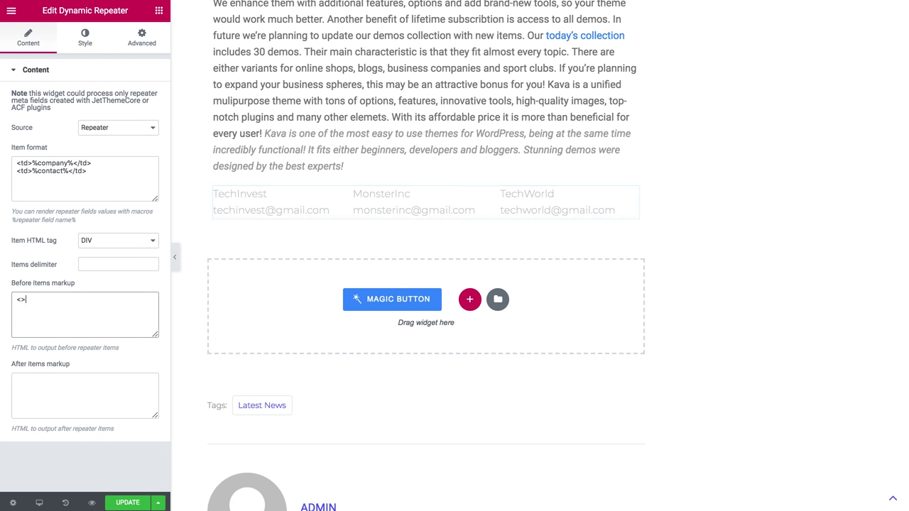
type("table")
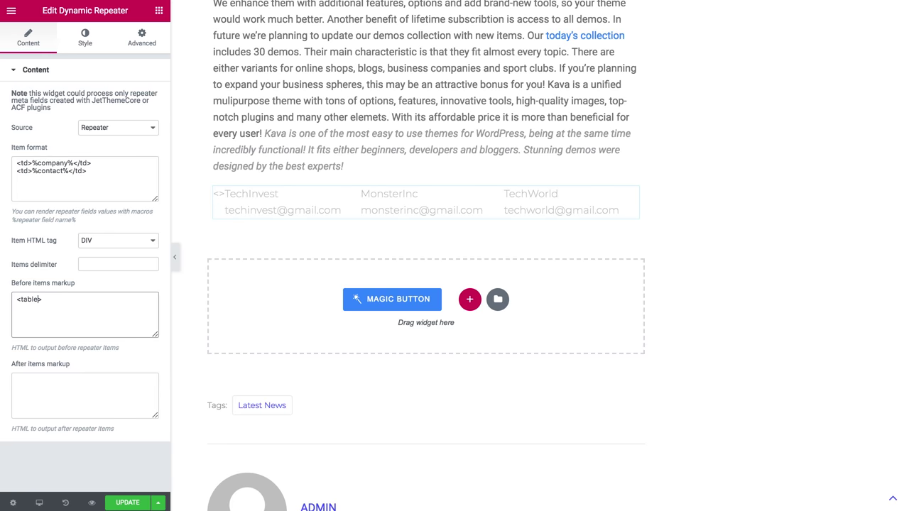
left_click(22, 405)
type("<>")
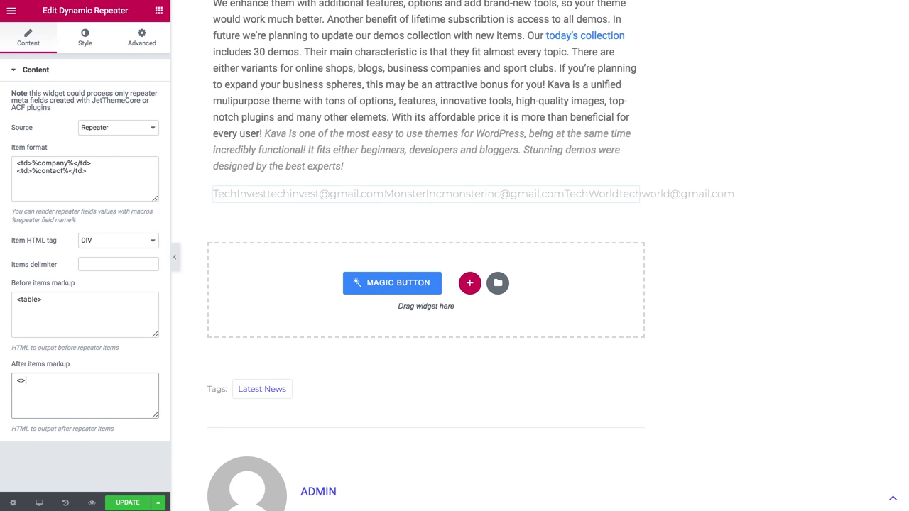
left_click(21, 380)
type("/tab")
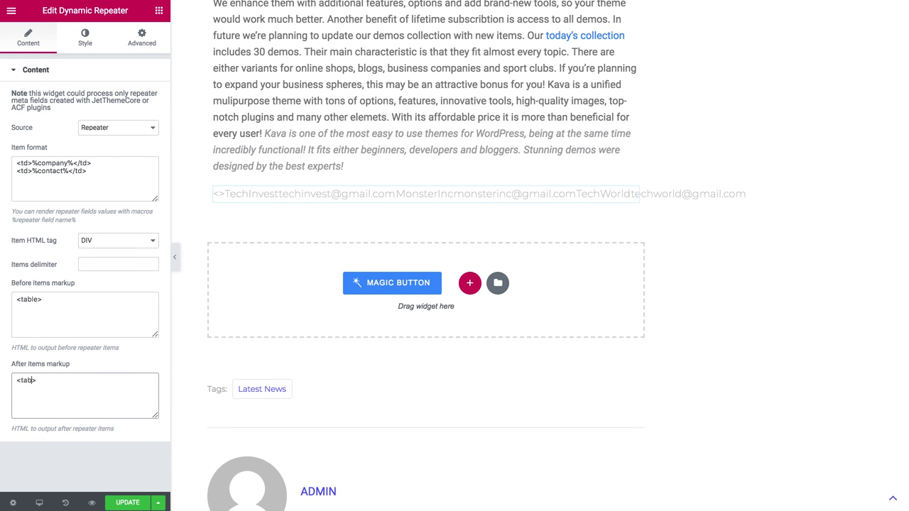
type("le>")
left_click(21, 381)
type("/")
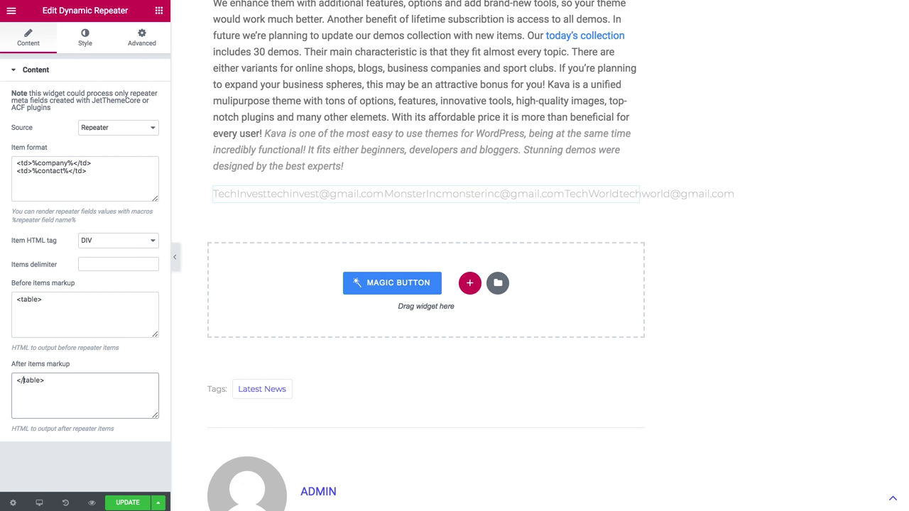
- Set the item HTML tag to tr so each item is a table row
left_click(135, 243)
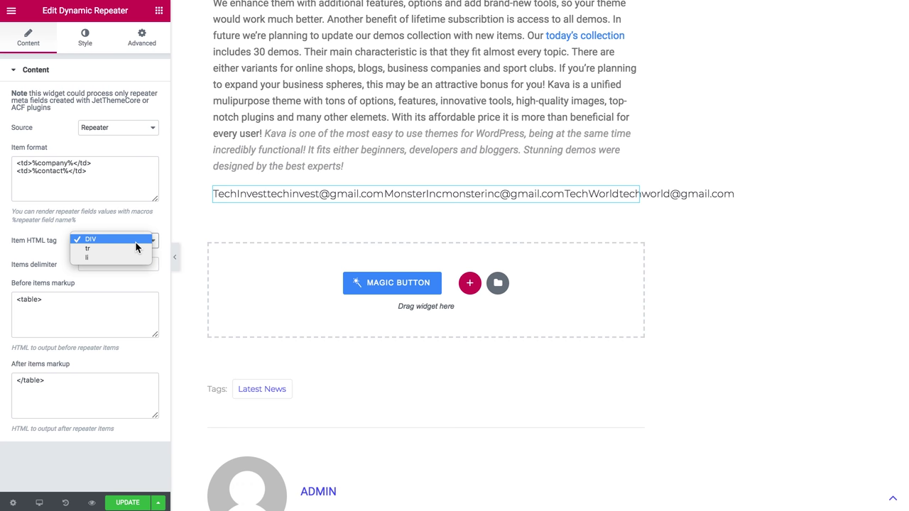
left_click(132, 253)
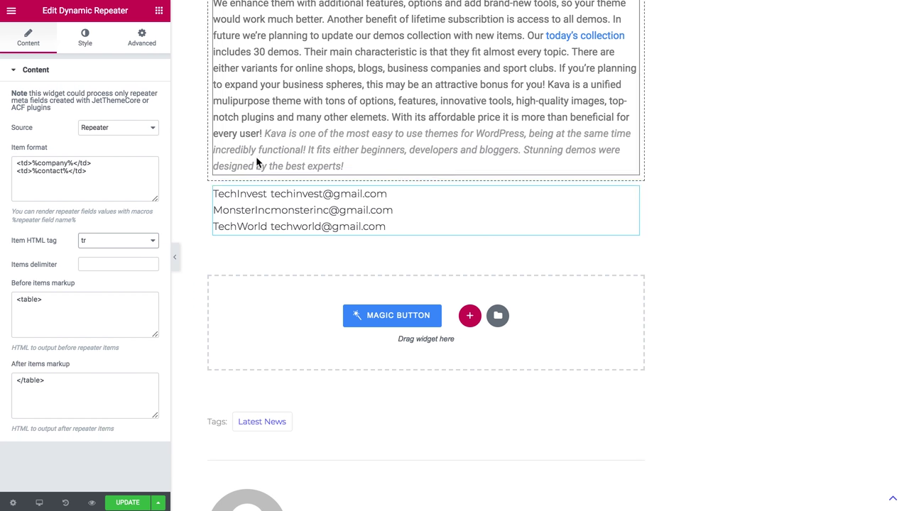
left_click(86, 43)
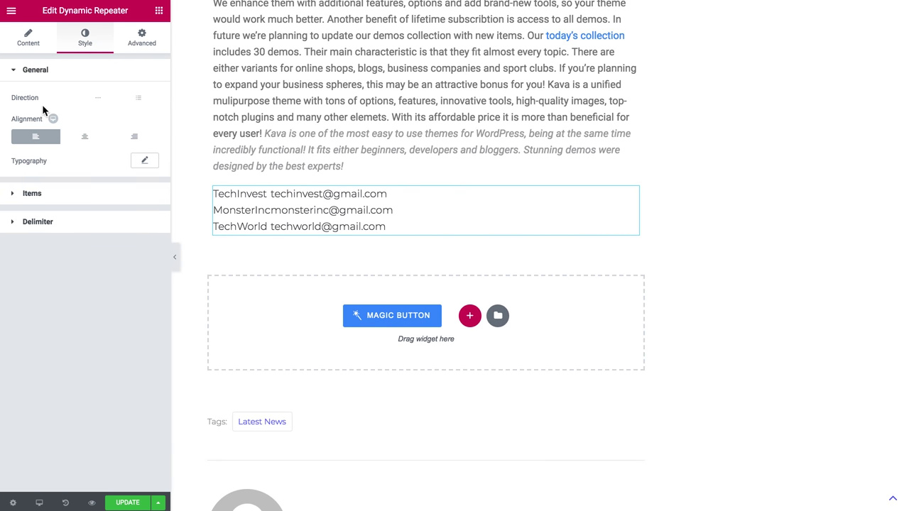
- Center-align the repeater and switch its direction to Vertical
left_click(84, 136)
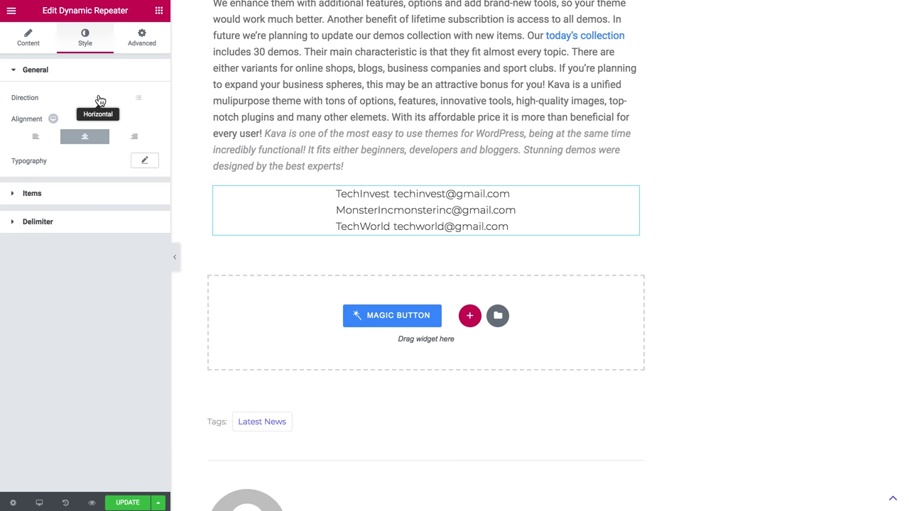
left_click(137, 101)
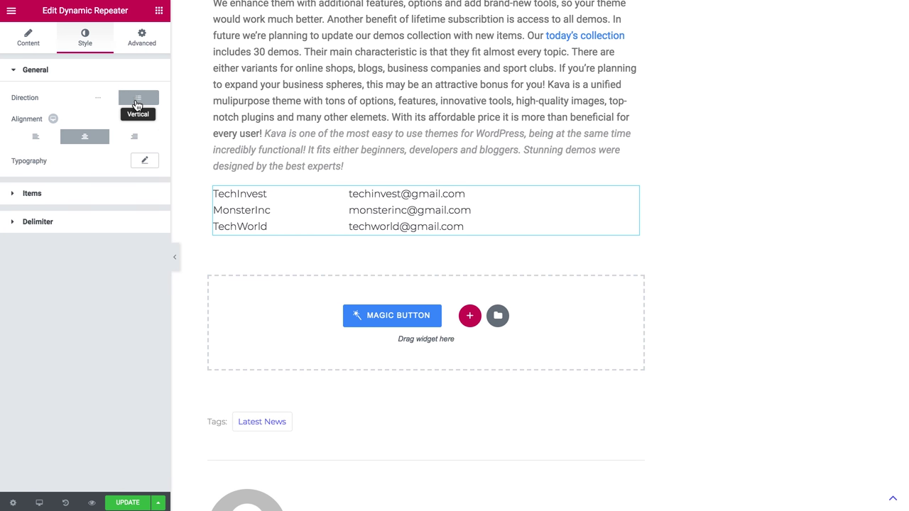
left_click(64, 193)
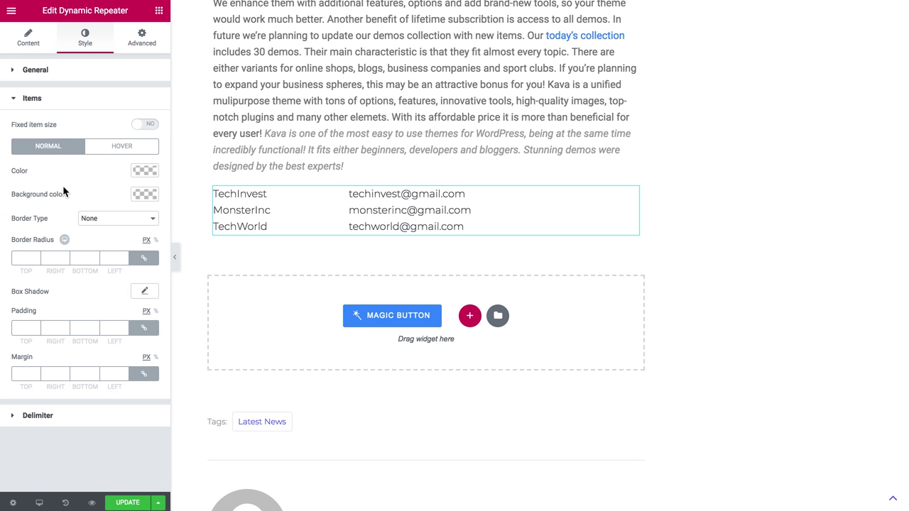
- Give the repeater items a solid border with a width of 1
left_click(93, 220)
left_click(93, 226)
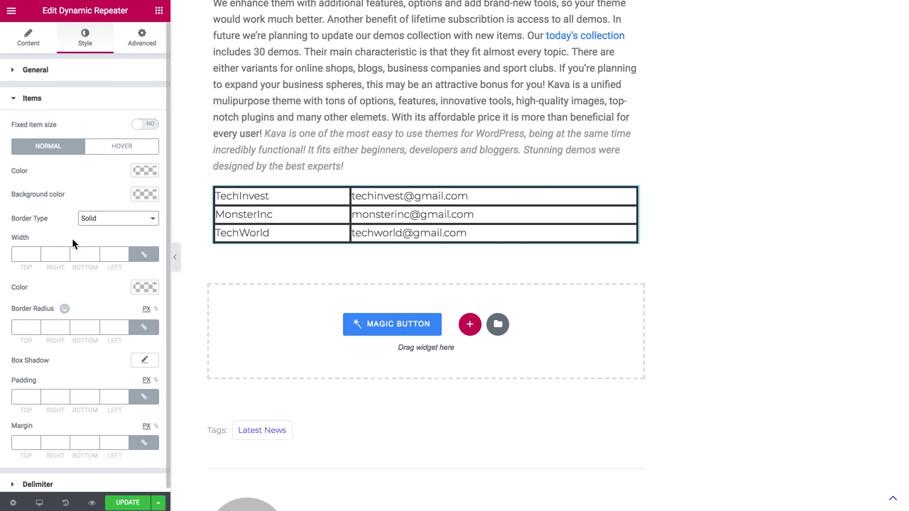
left_click(66, 257)
left_click(65, 251)
left_click(65, 251)
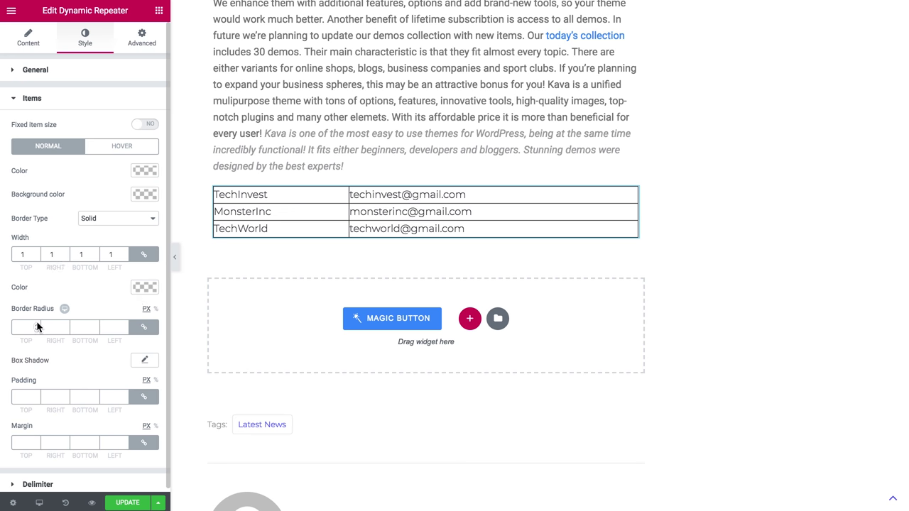
- Set the item padding to 5 on all sides, leaving Fixed item size off
left_click(26, 395)
type("5")
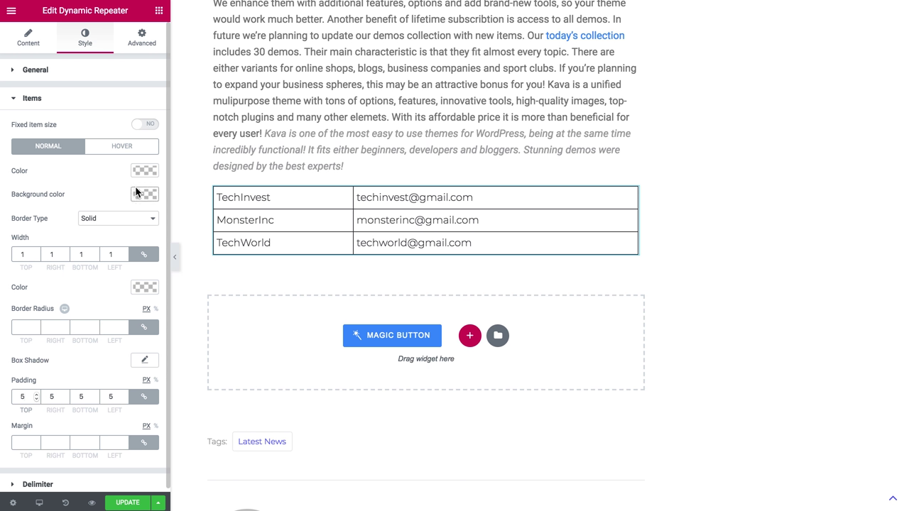
left_click(146, 127)
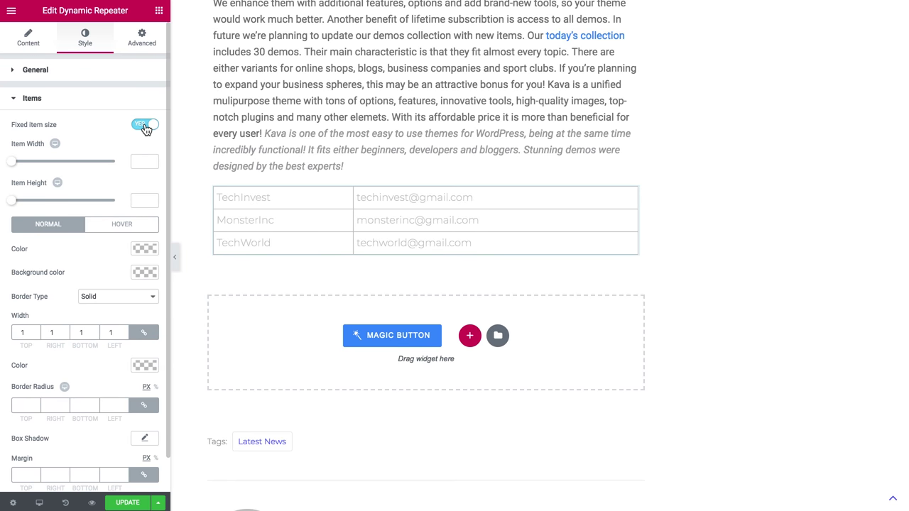
left_click(145, 127)
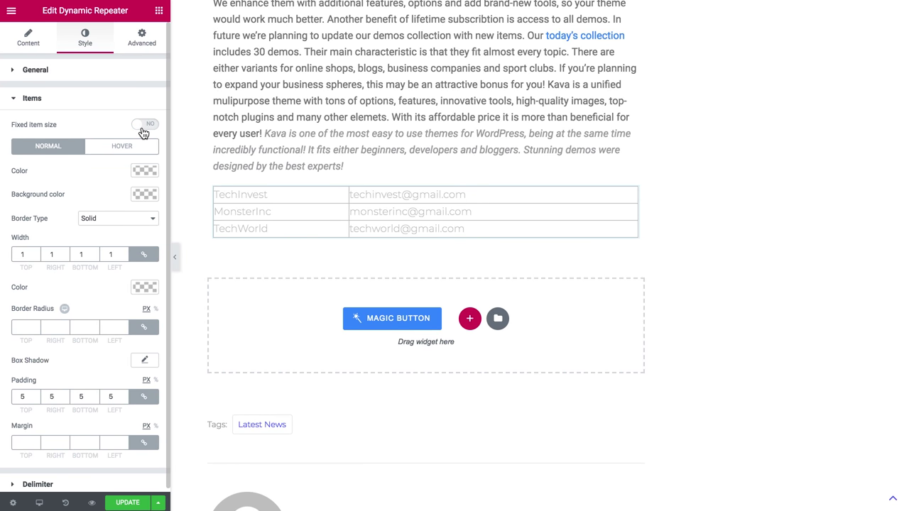